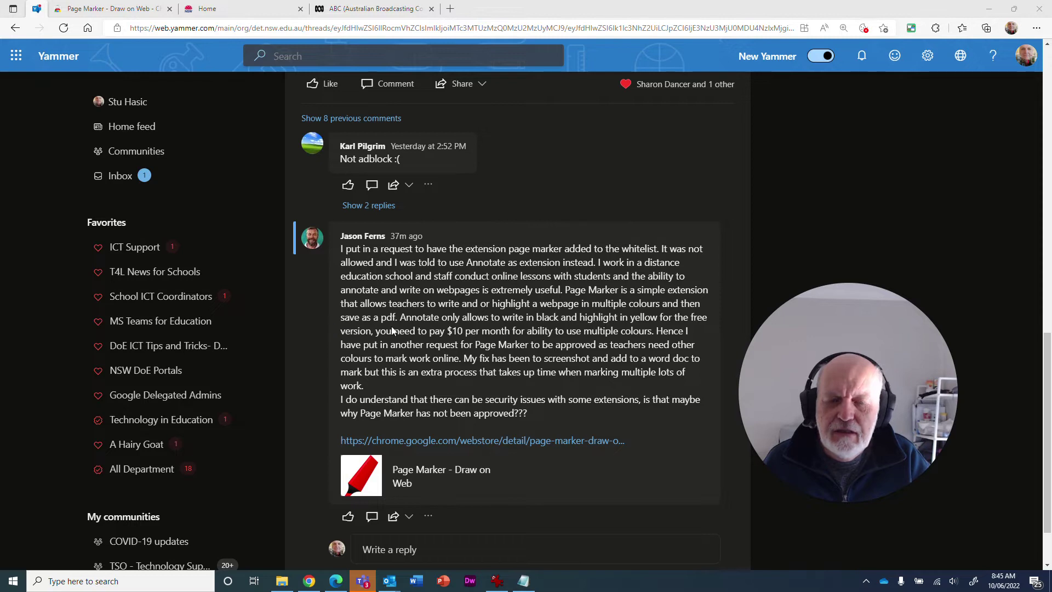
Read the browser extension lockdown post and the Page Marker comment on Yammer, and view the extension's Chrome Web Store page.
scroll(414, 331, up, 4)
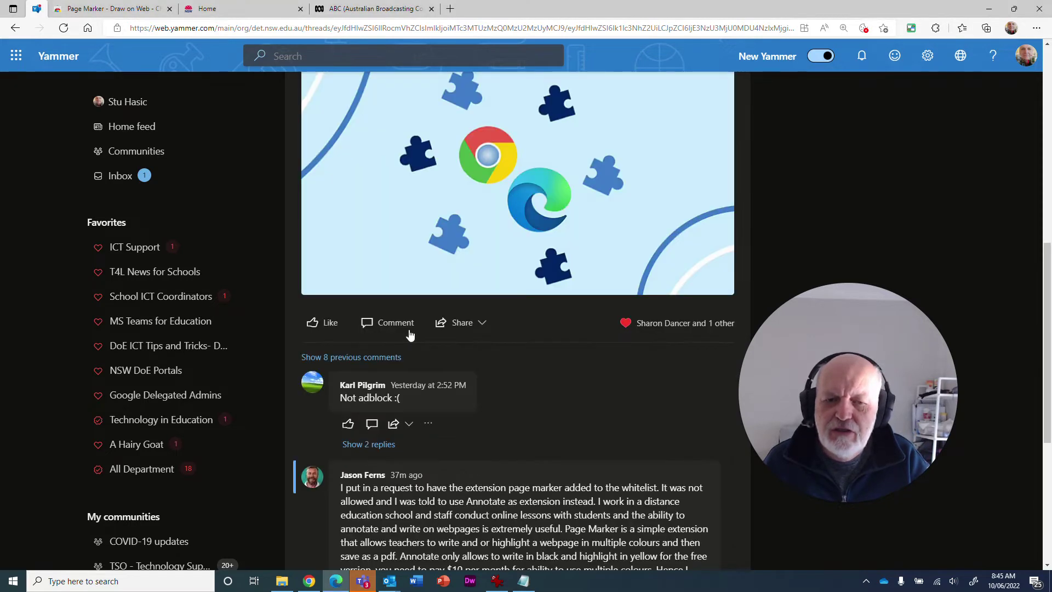
scroll(410, 335, up, 9)
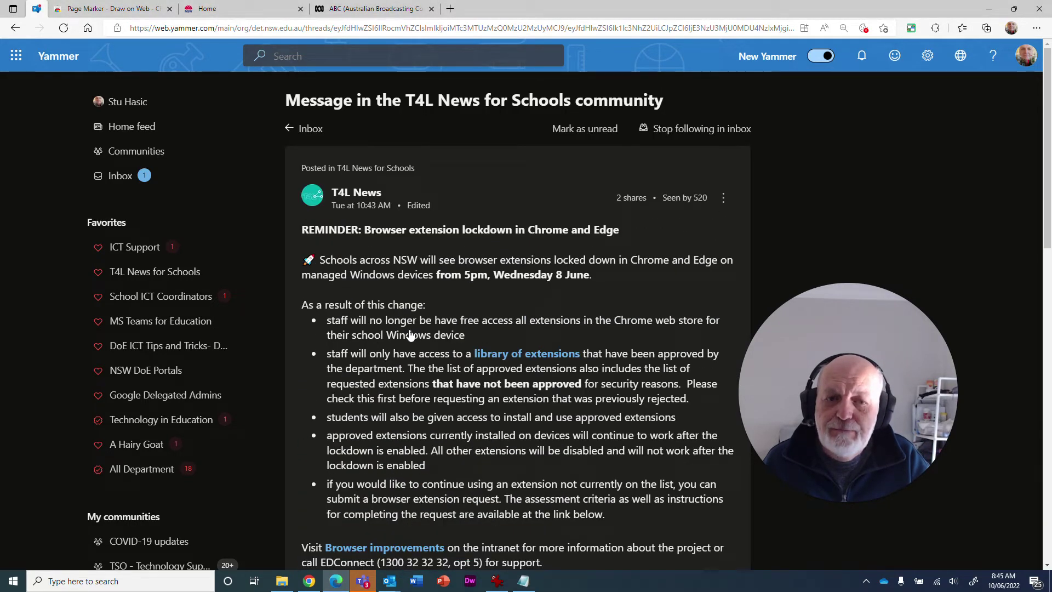
scroll(410, 334, down, 2)
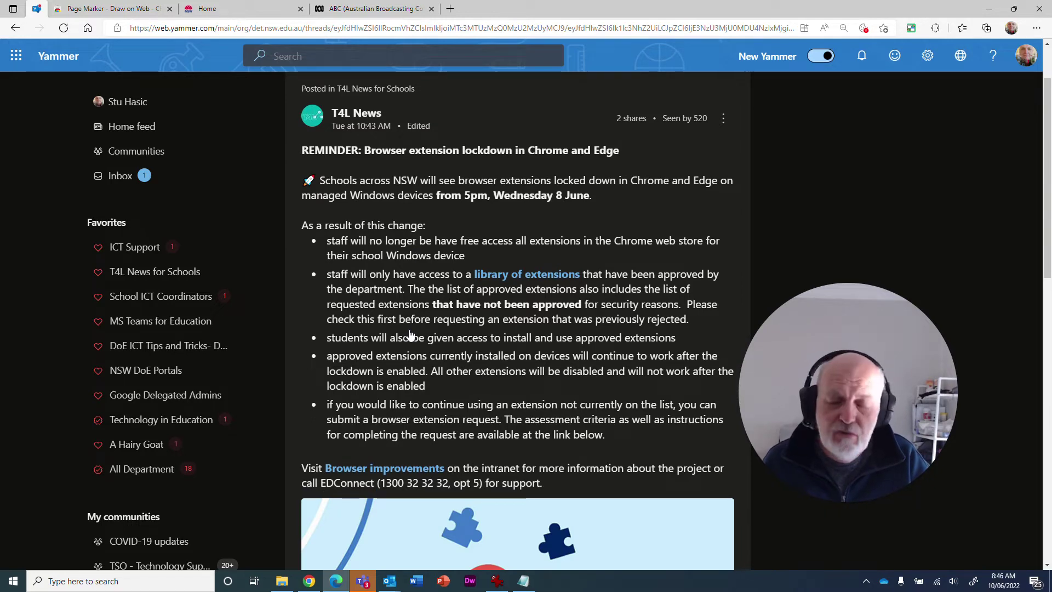
scroll(410, 335, down, 2)
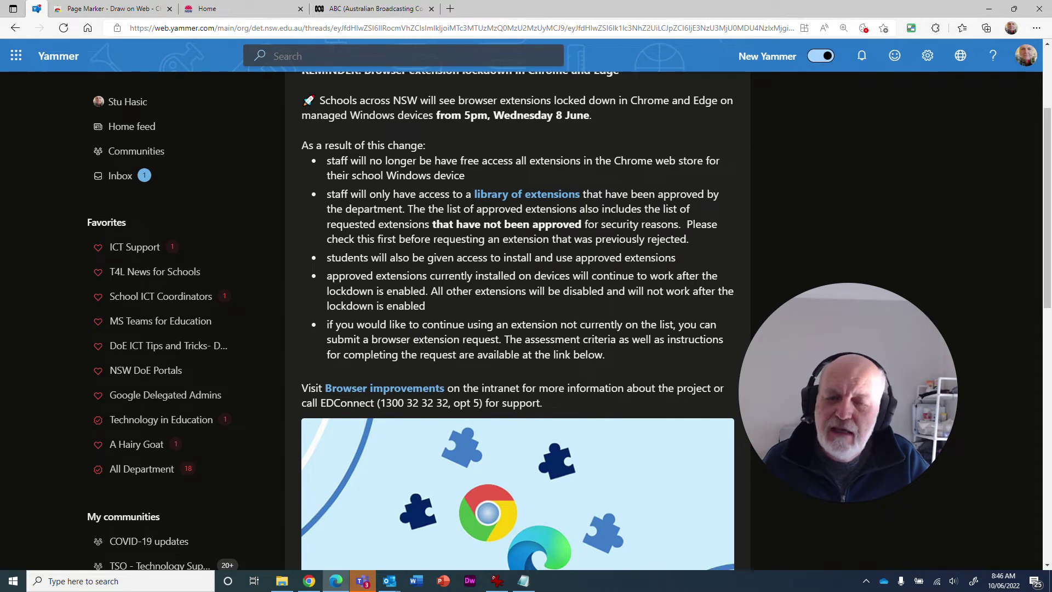
scroll(518, 320, down, 2)
scroll(518, 320, down, 12)
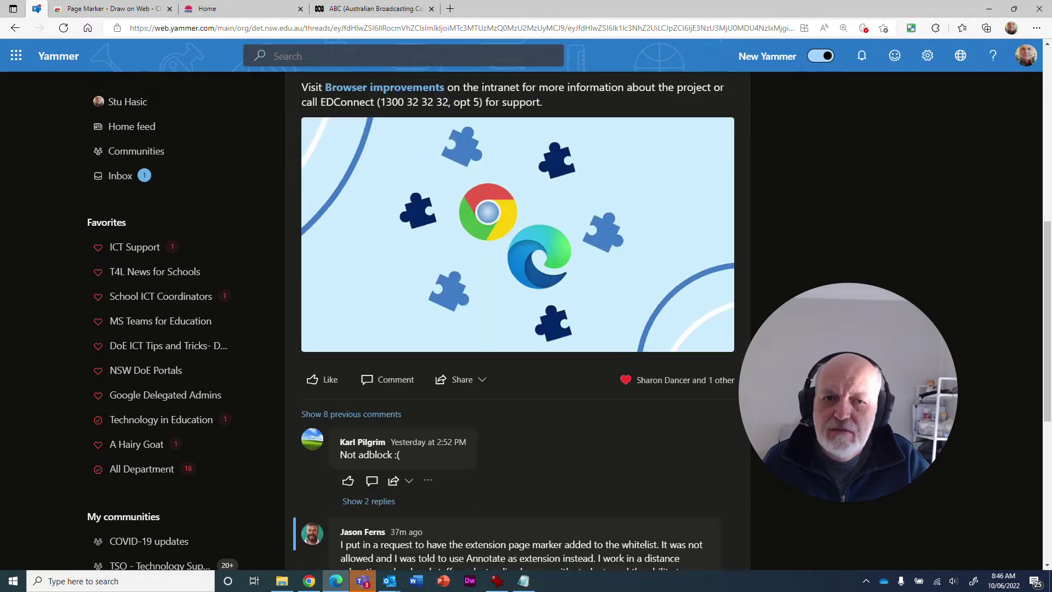
scroll(518, 320, down, 2)
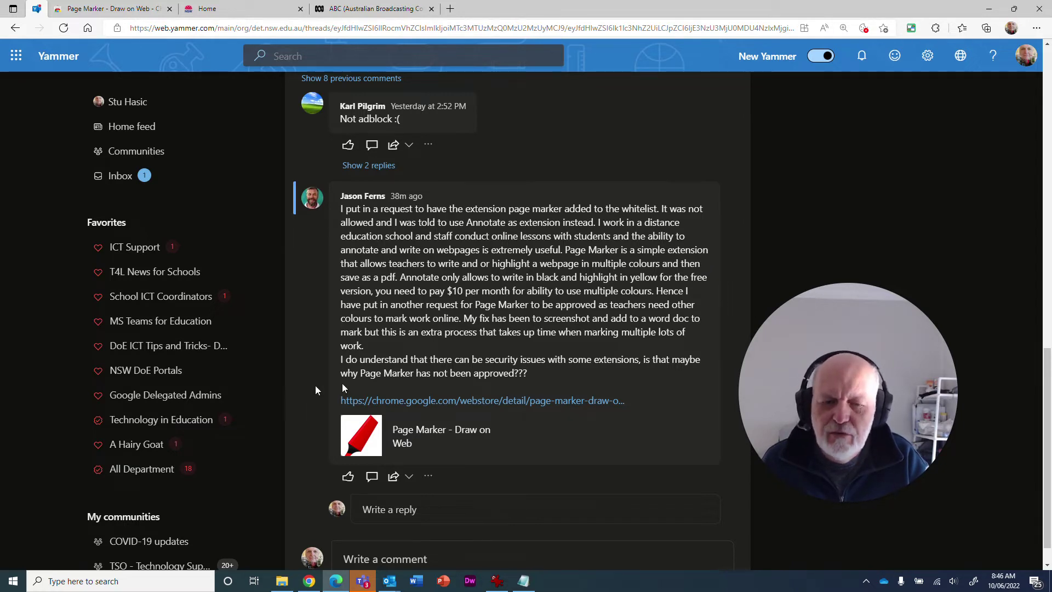
click(126, 10)
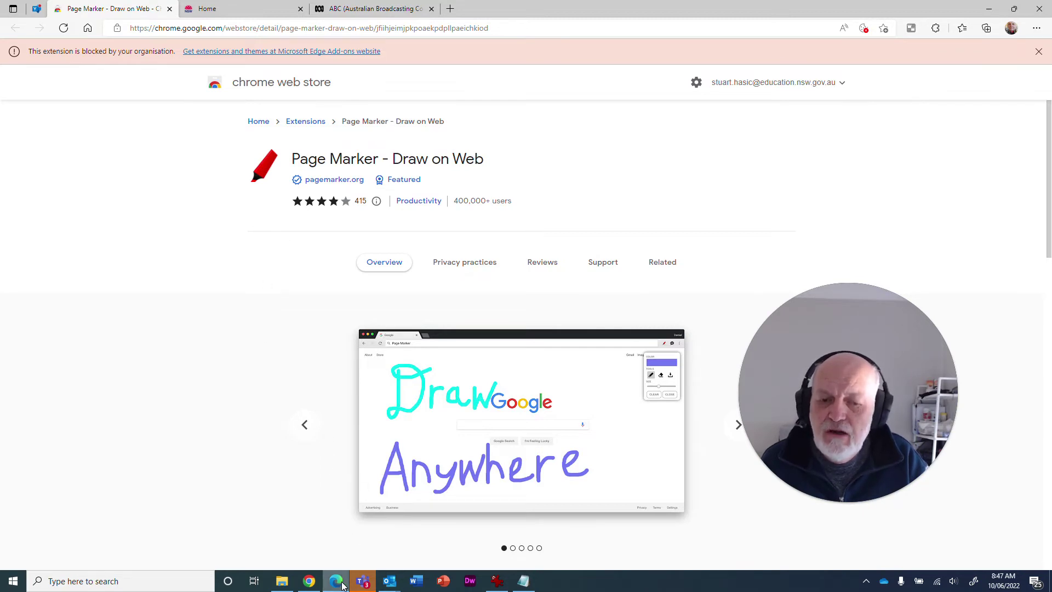
click(36, 8)
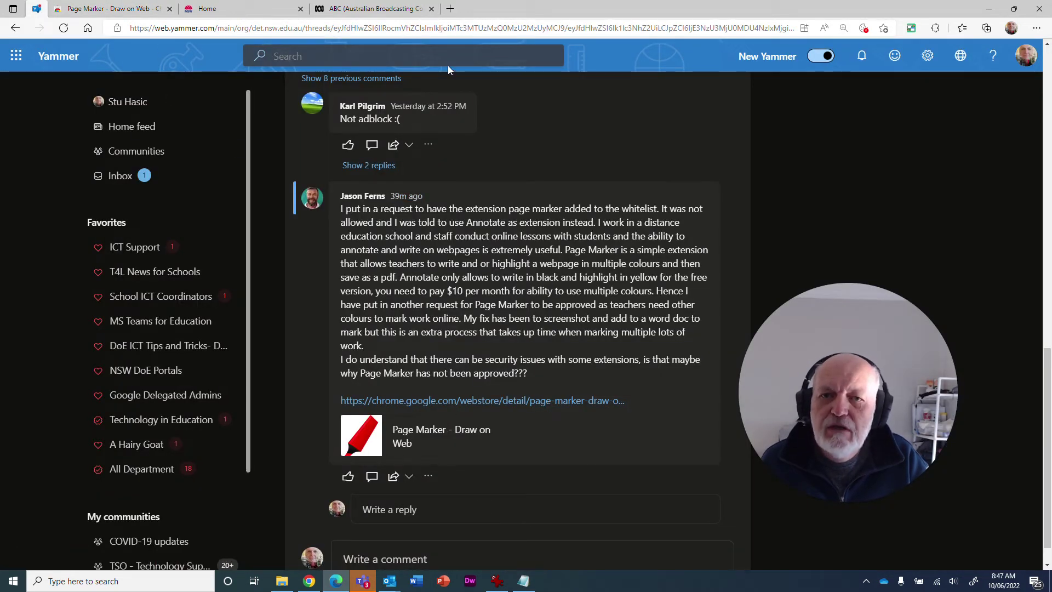
Go to the open ABC home page and look over its length.
click(365, 11)
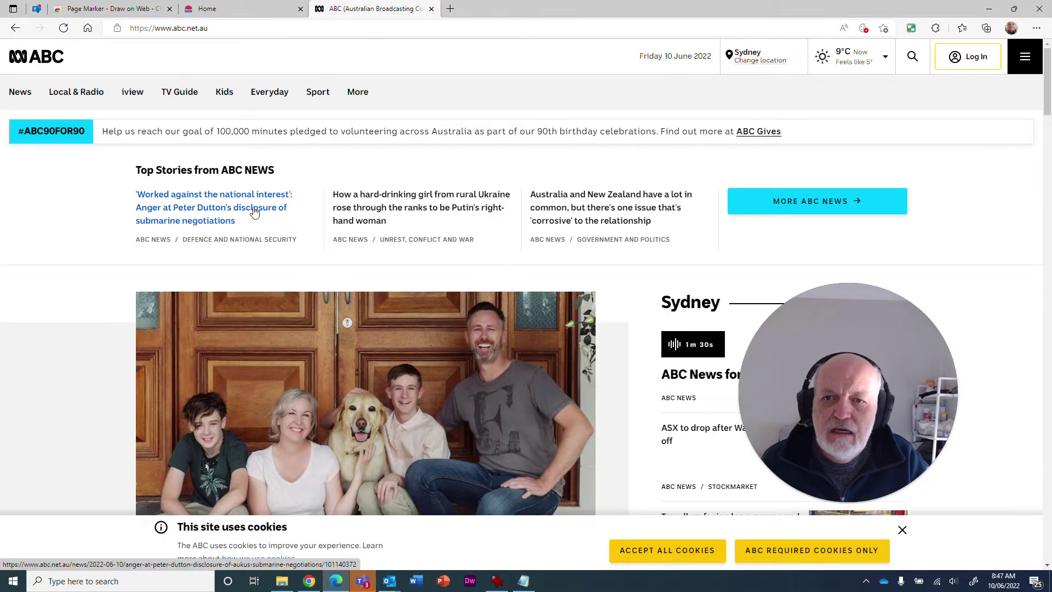
scroll(322, 212, down, 15)
scroll(322, 213, down, 20)
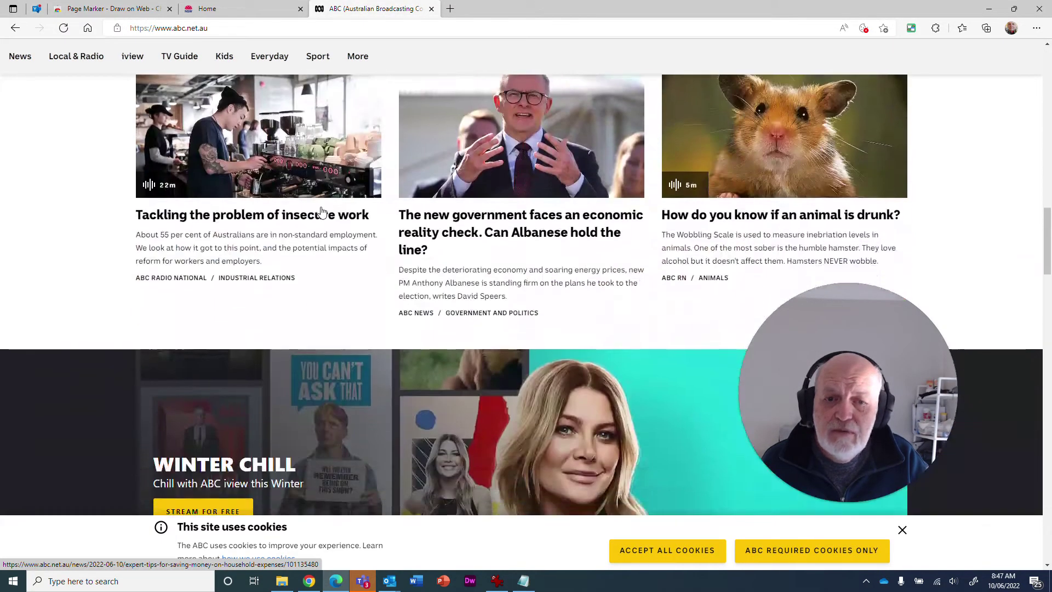
scroll(322, 211, up, 20)
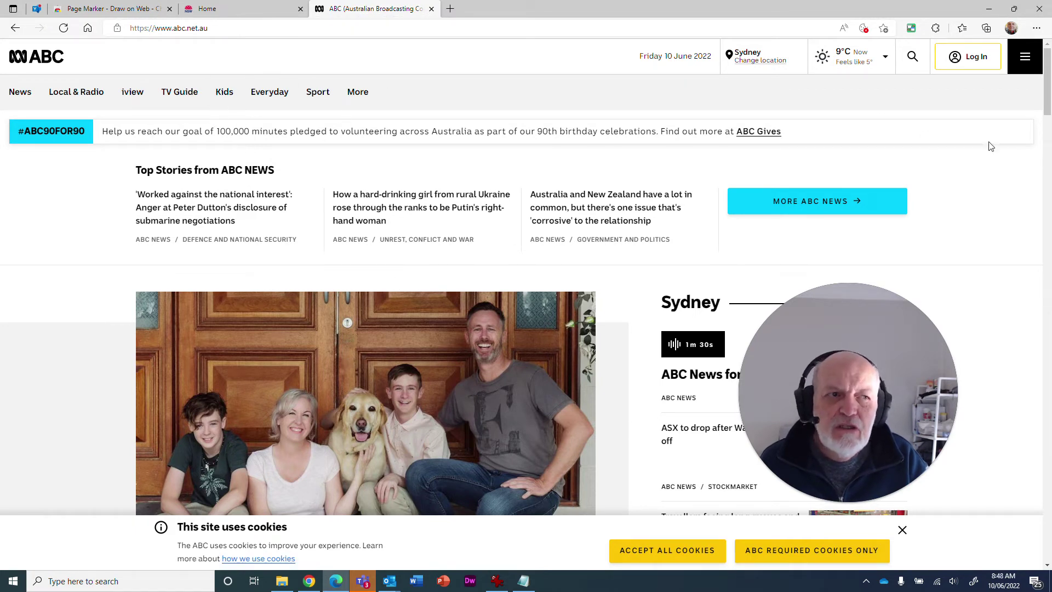
Take a full-page web capture of the ABC home page and look through the captured page.
click(1036, 28)
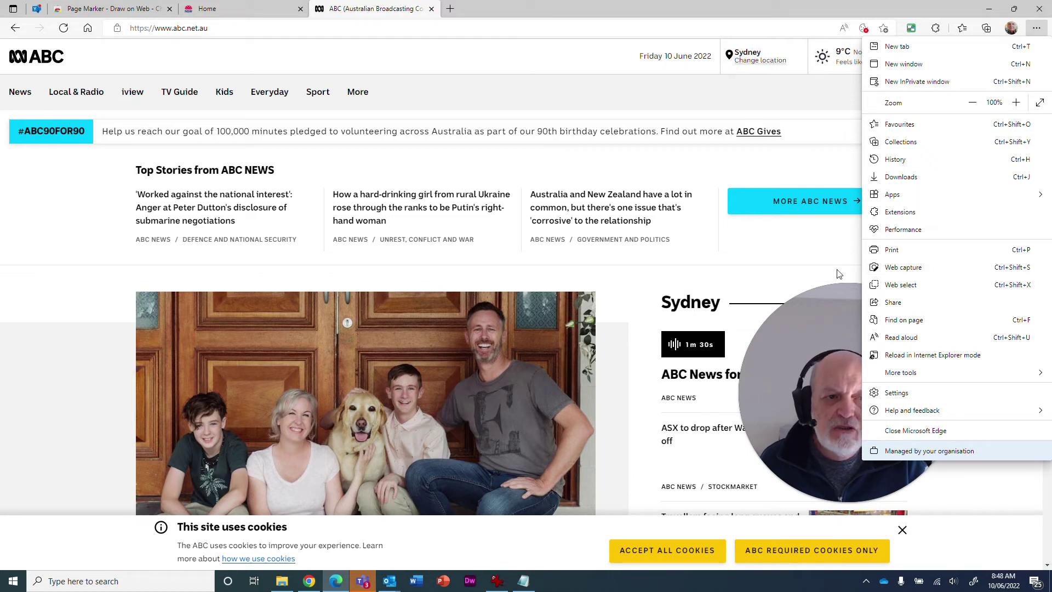
click(753, 238)
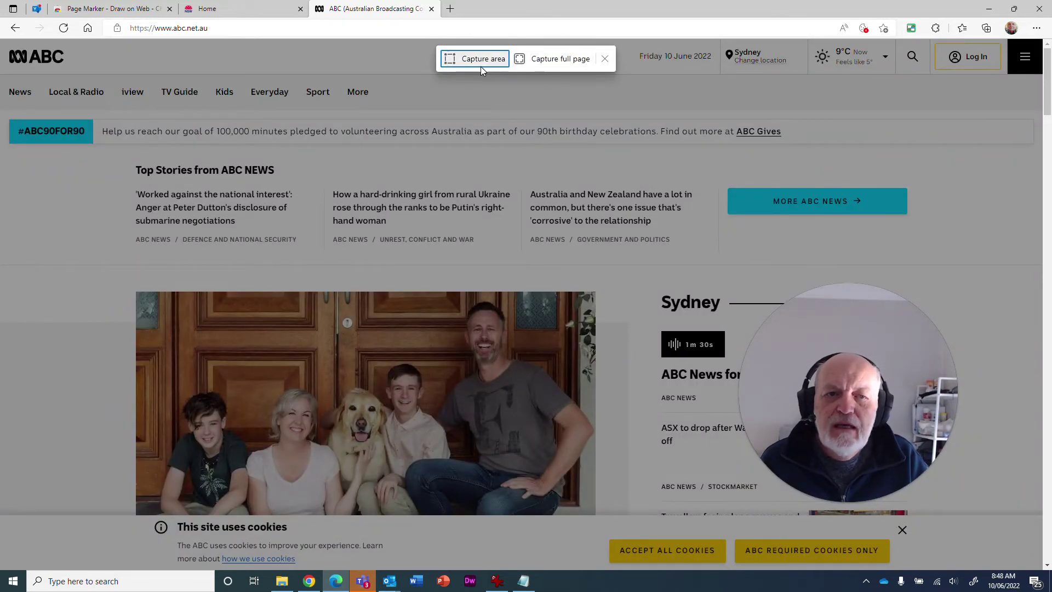
mouse_move(831, 392)
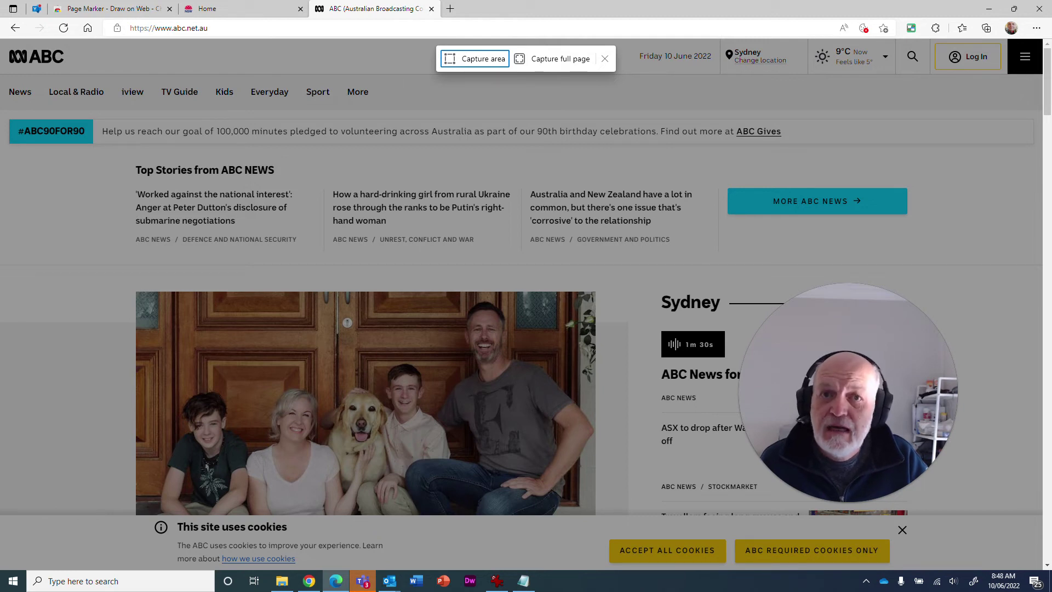
click(558, 60)
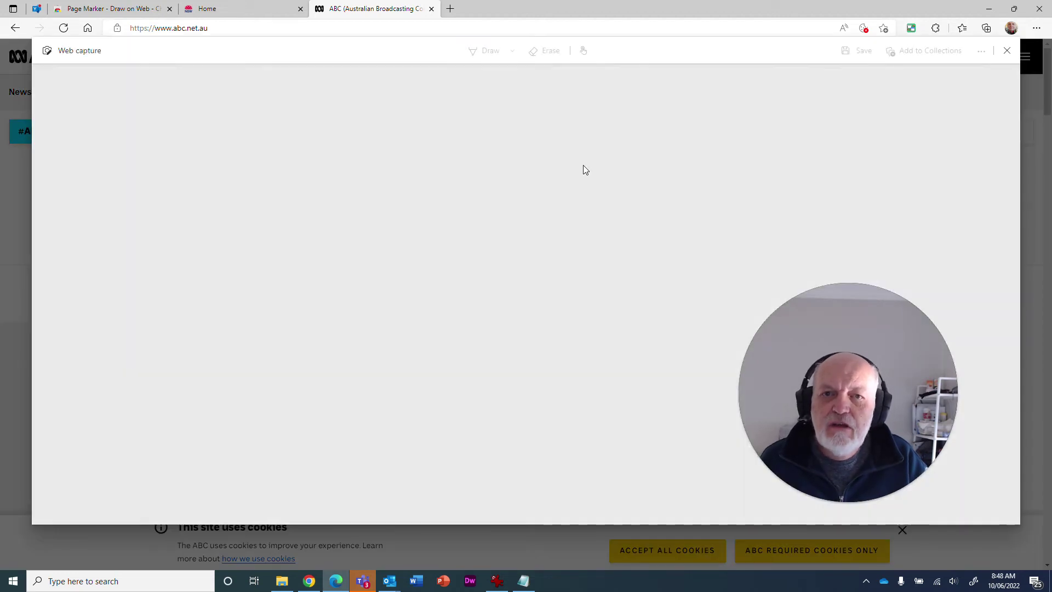
scroll(485, 158, down, 20)
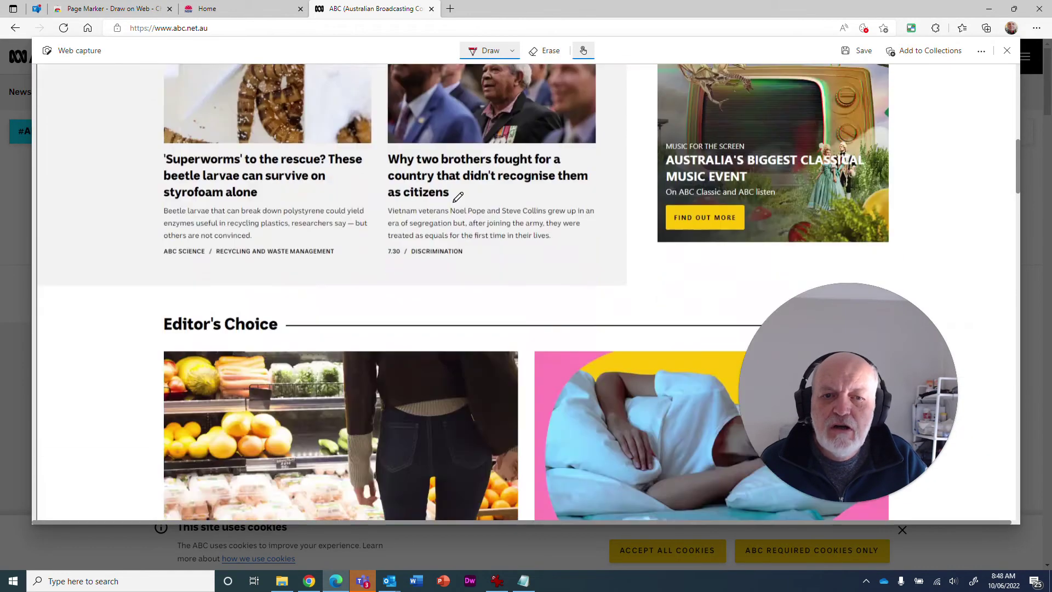
scroll(454, 206, up, 20)
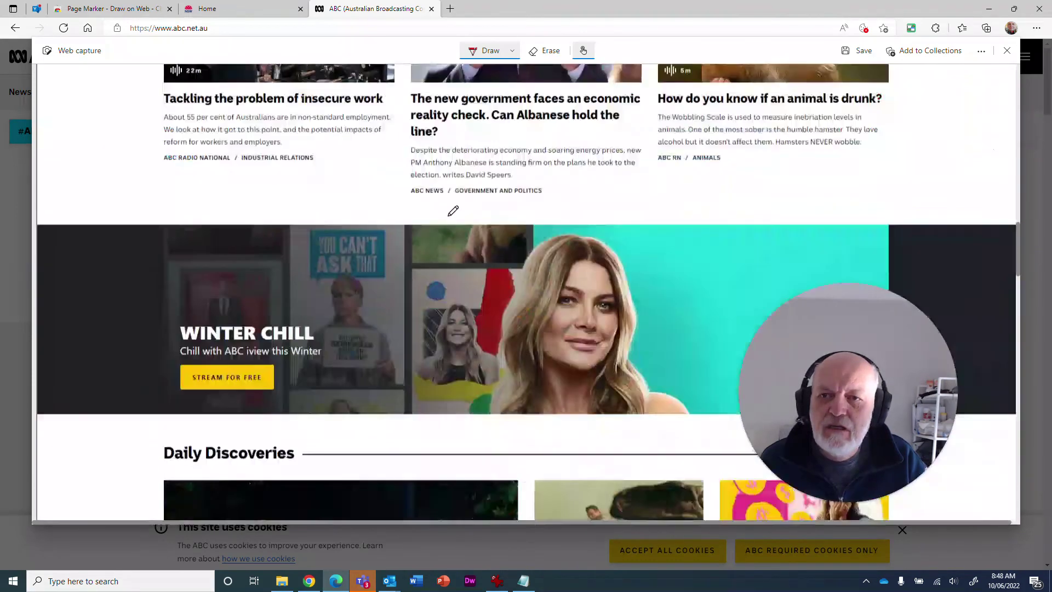
scroll(457, 204, up, 3)
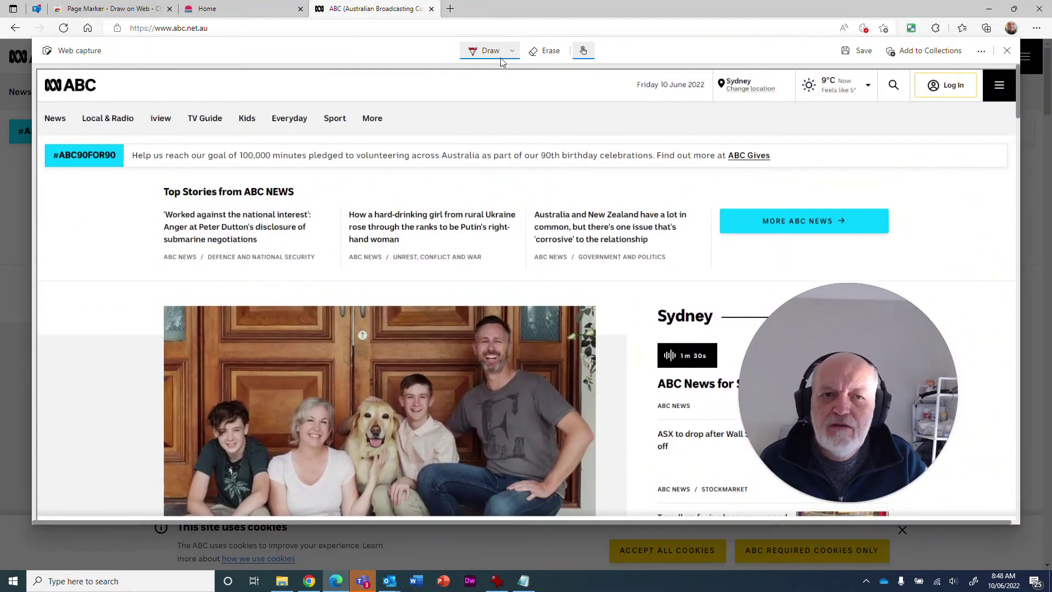
Set the drawing pen to a thicker dark green stroke and circle the Top Stories heading with its first story.
click(513, 52)
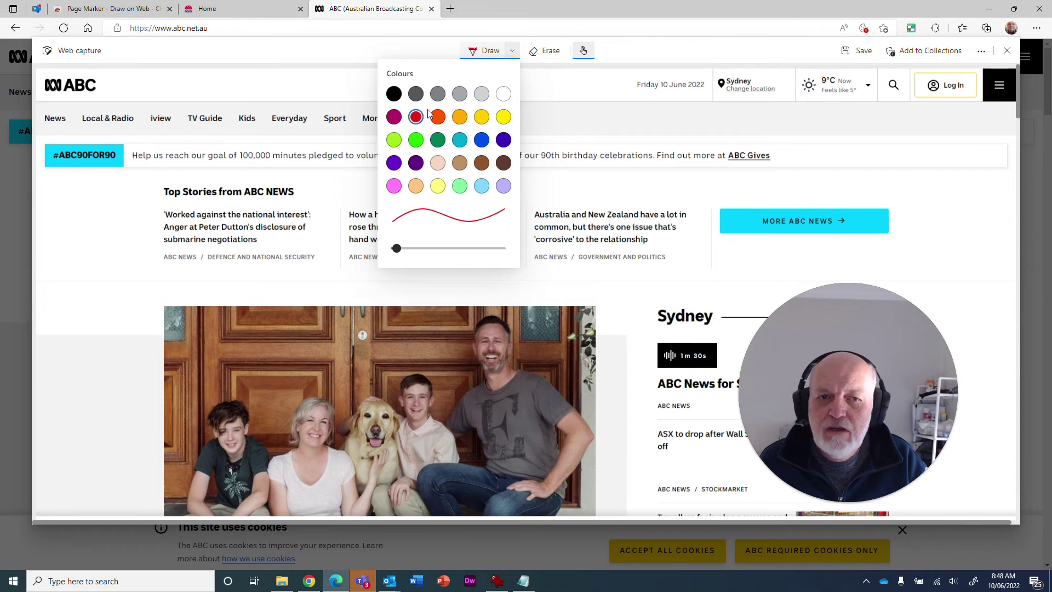
drag(399, 251, 422, 255)
click(437, 140)
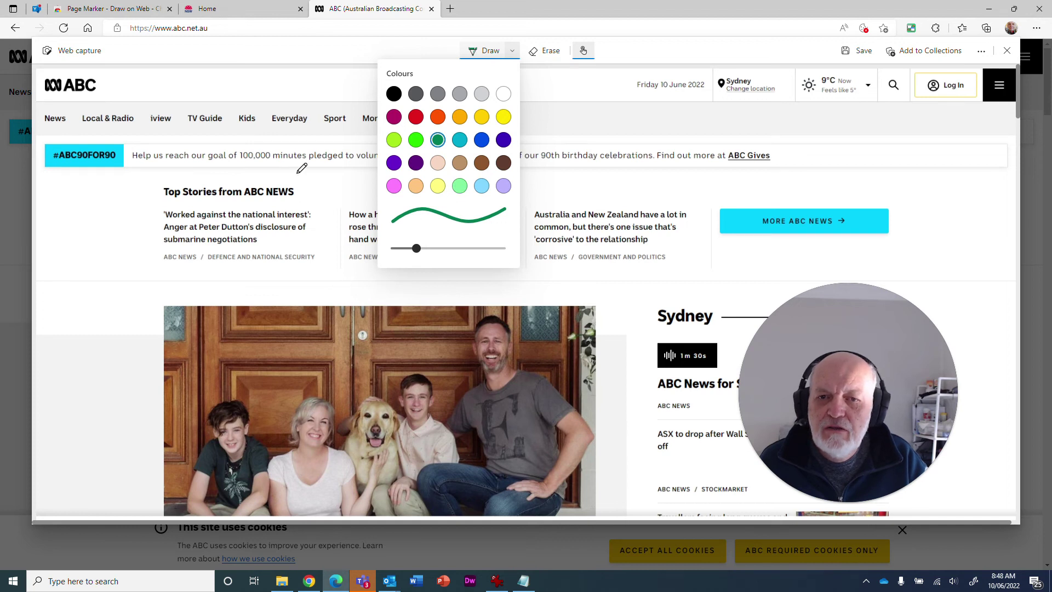
mouse_move(298, 173)
mouse_down()
mouse_move(144, 222)
mouse_move(341, 222)
mouse_up()
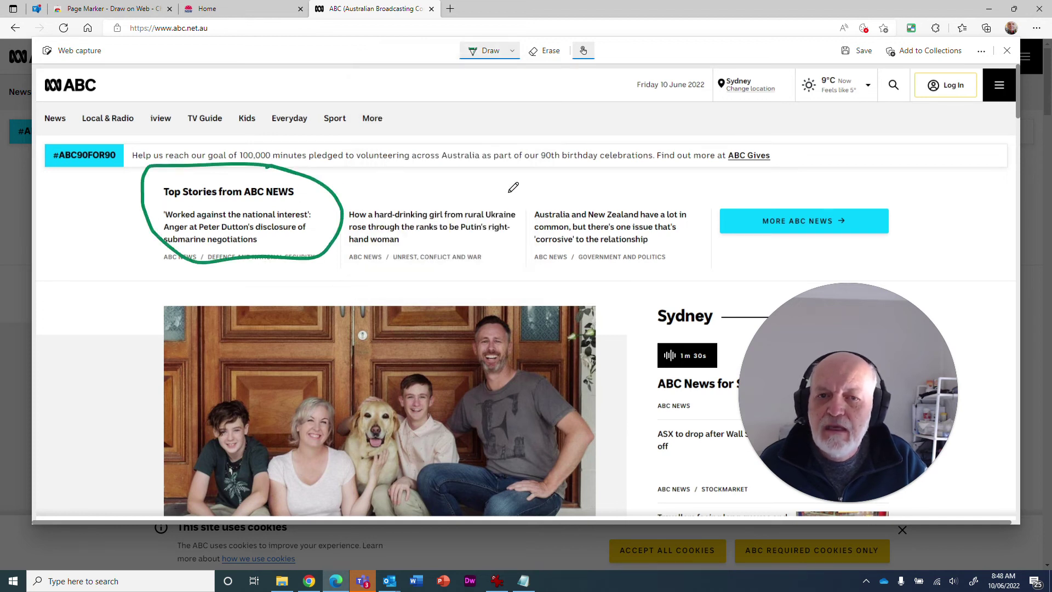
Draw a green loop around the Editor's Choice heading further down the captured page.
scroll(514, 186, down, 5)
scroll(513, 185, up, 5)
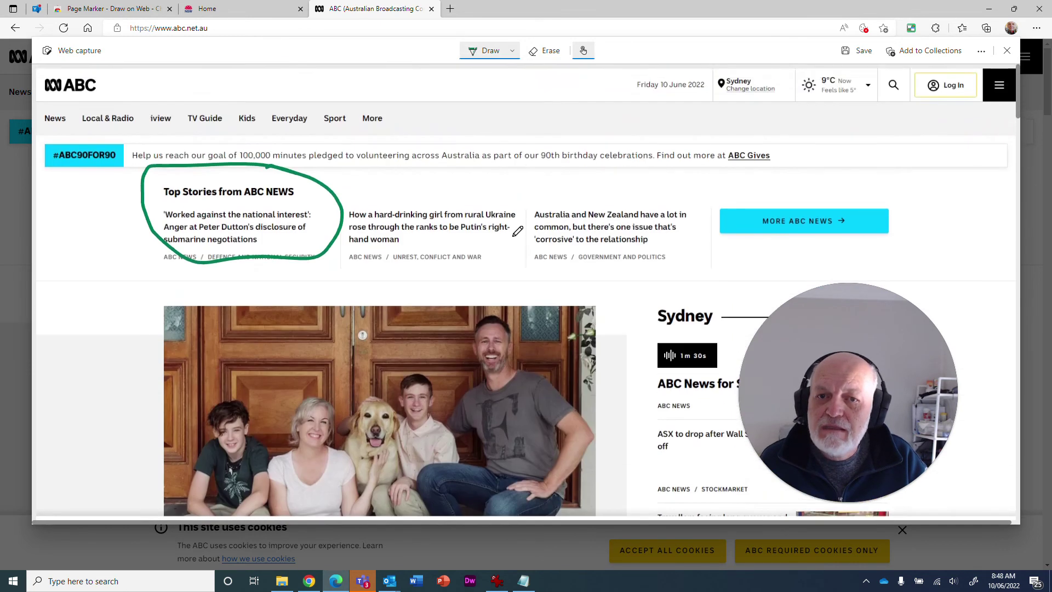
scroll(515, 208, down, 9)
scroll(515, 236, down, 7)
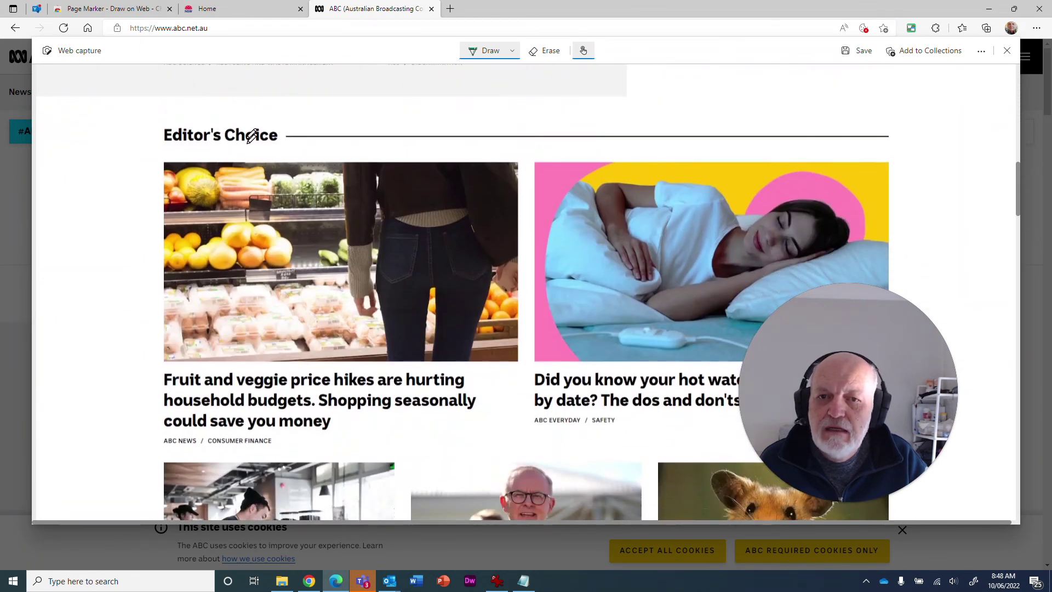
mouse_move(322, 130)
mouse_down()
mouse_move(168, 124)
mouse_move(333, 147)
mouse_up()
Close the annotated web capture and discard its unsaved drawings.
scroll(548, 153, up, 10)
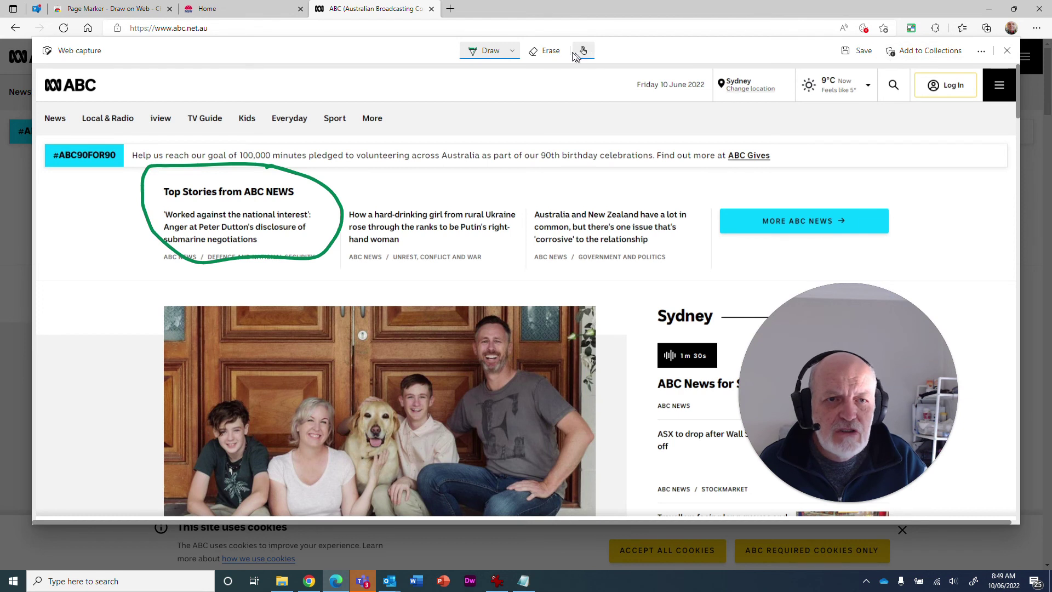
click(1006, 51)
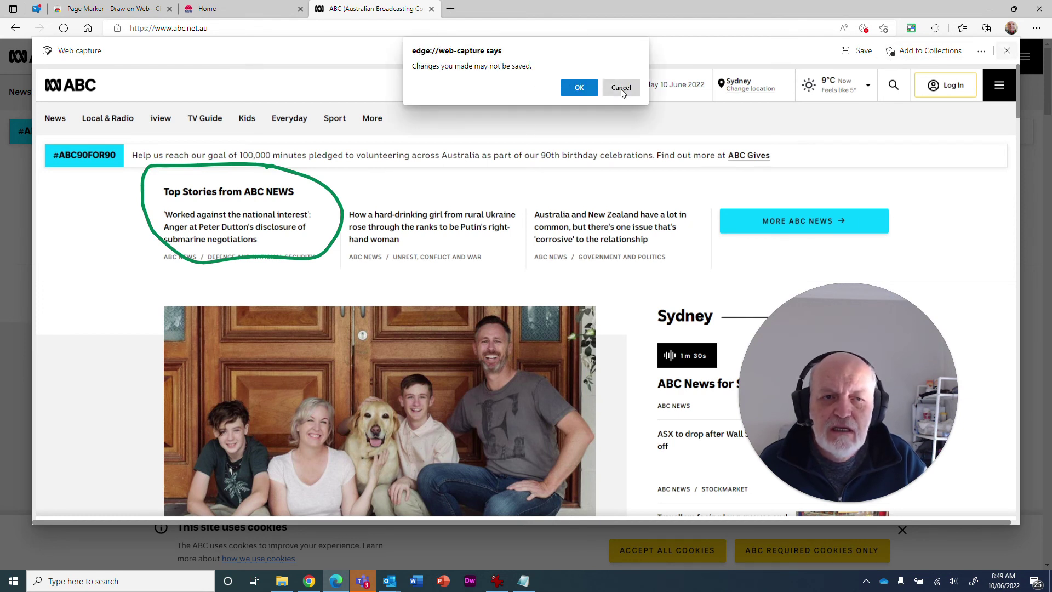
click(579, 87)
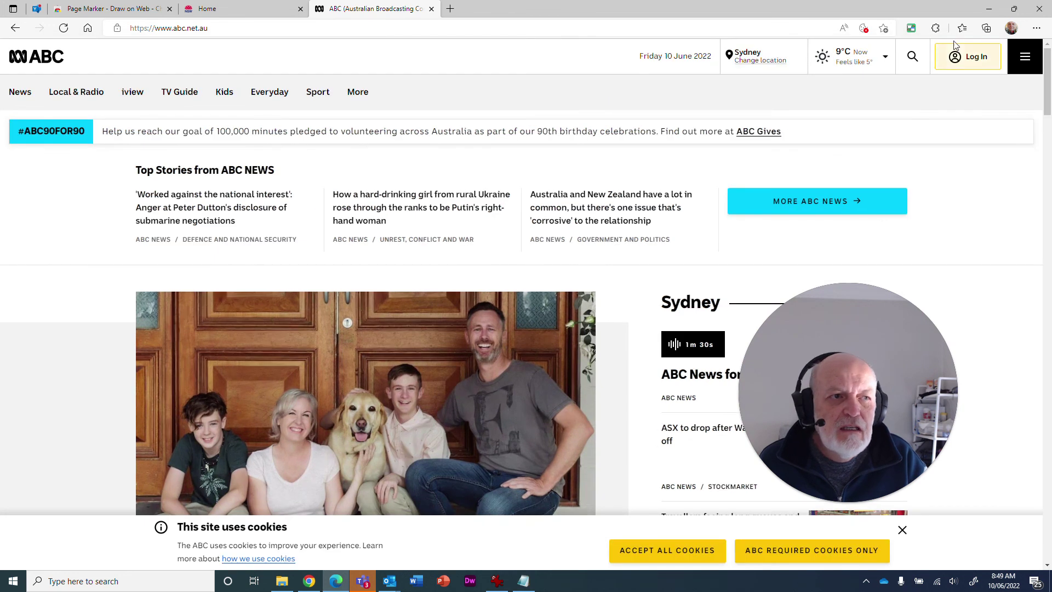
click(1037, 28)
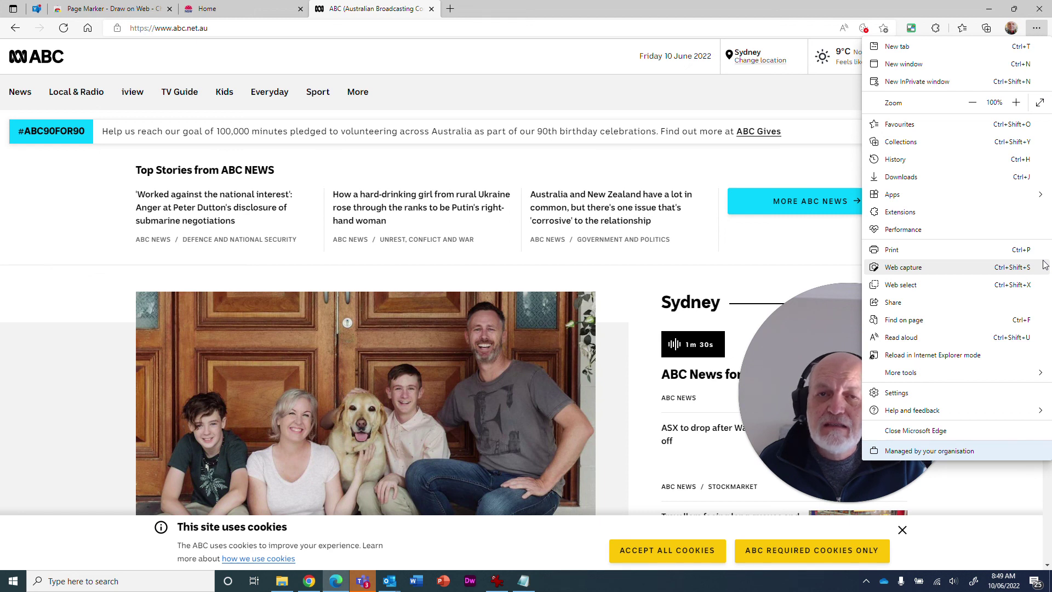
click(400, 176)
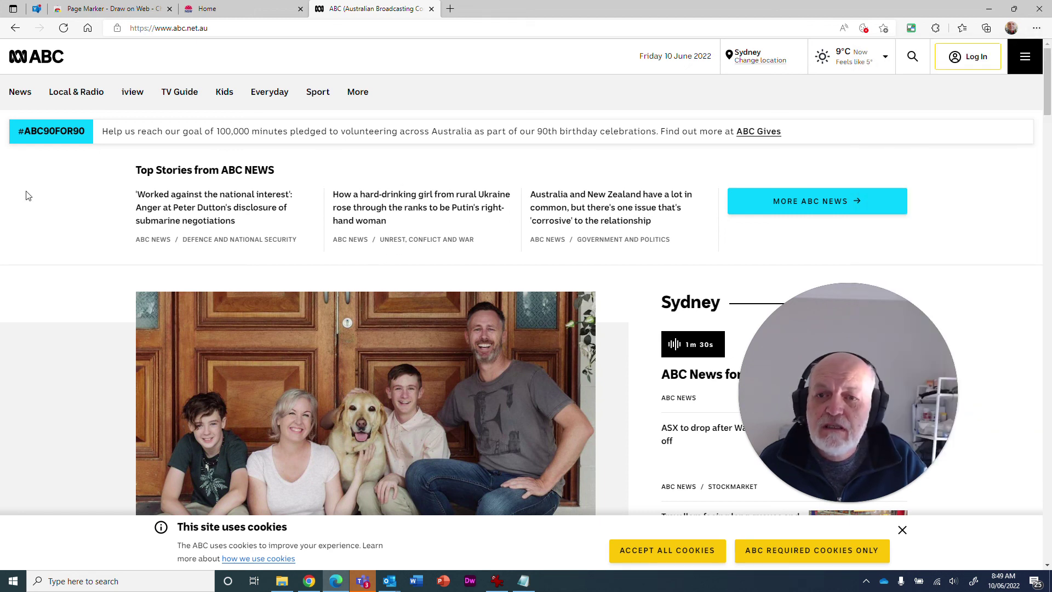